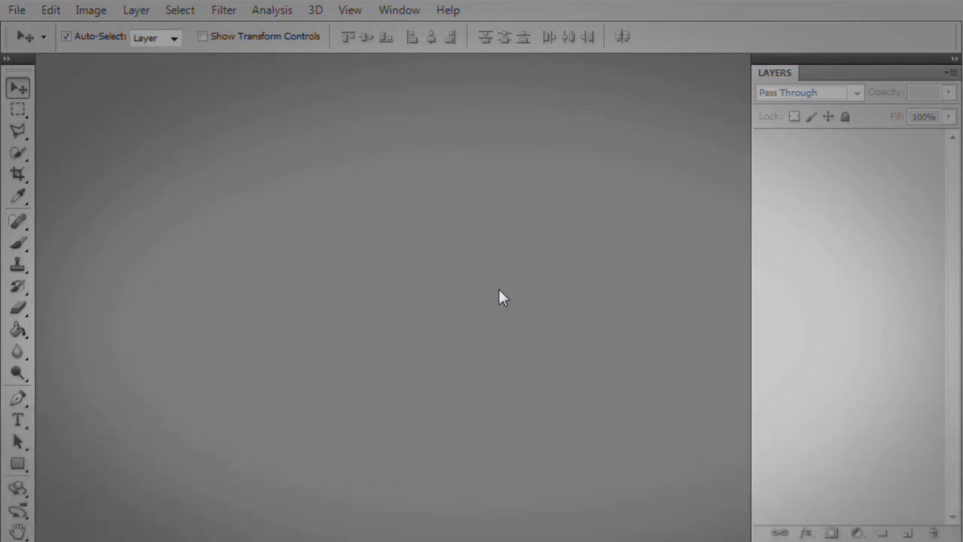
Open the Chevrolet Impala SS Class B PSD template from the Pintura folder.
double_click(131, 125)
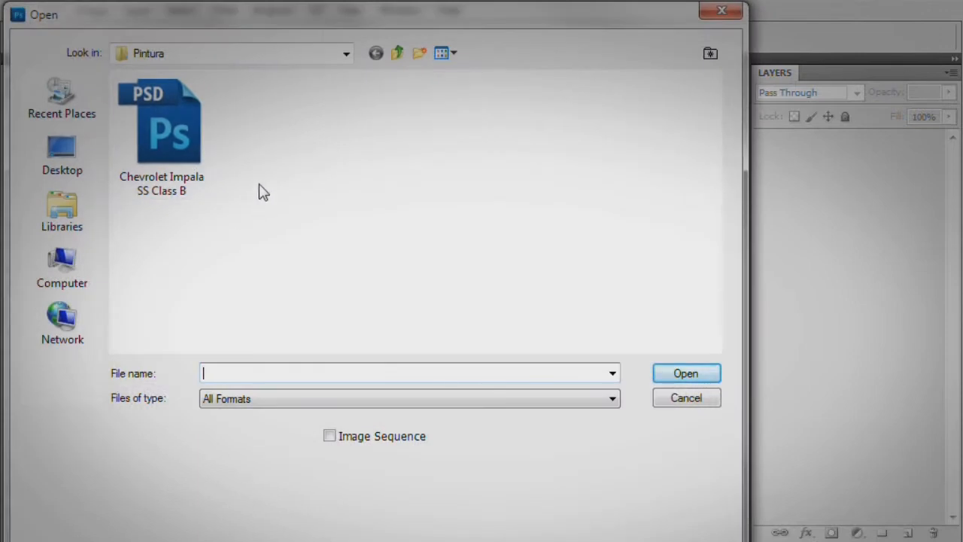
left_click(195, 157)
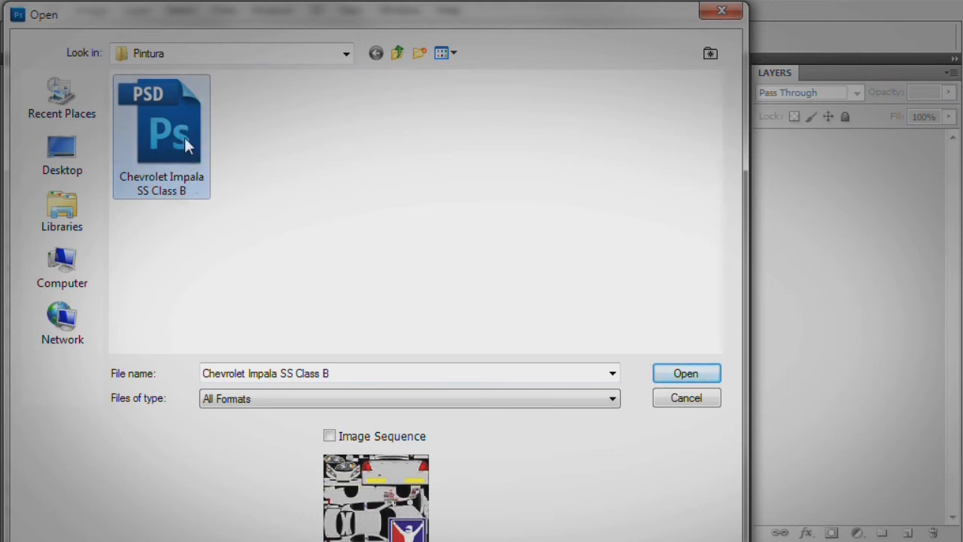
double_click(178, 136)
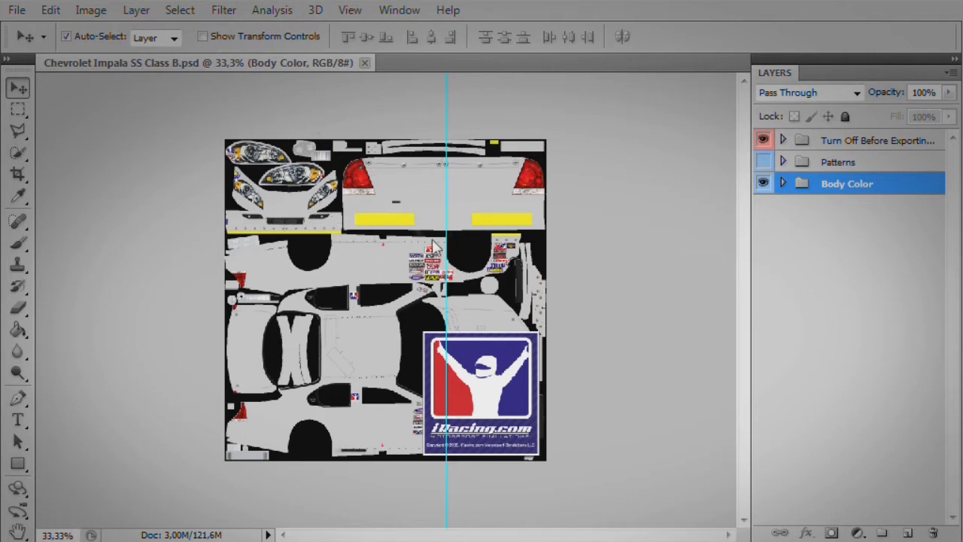
key("ctrl+plus")
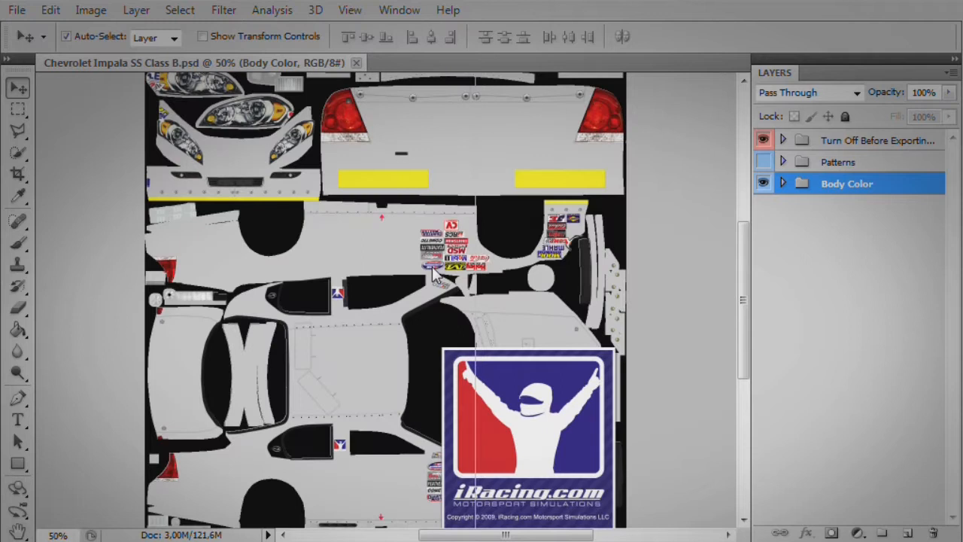
key("ctrl+minus")
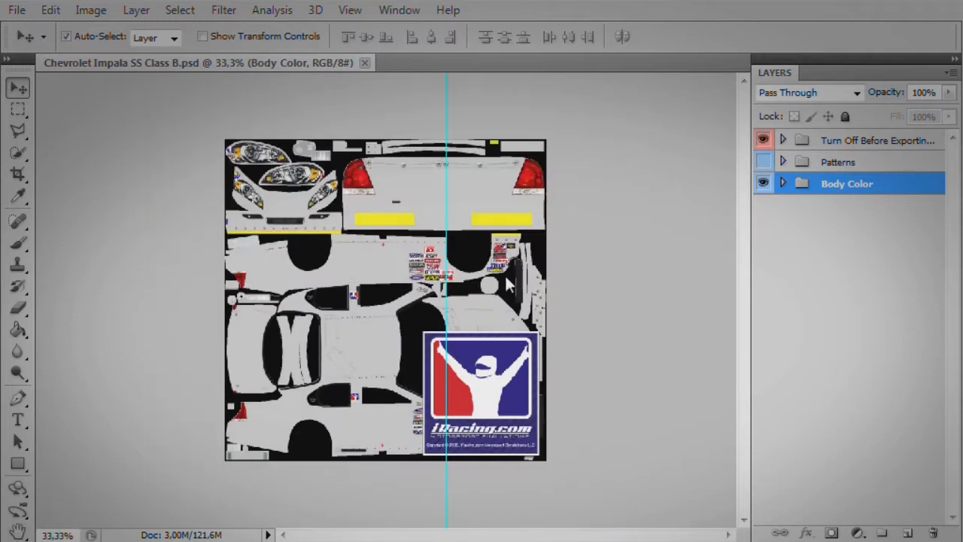
key("ctrl+plus")
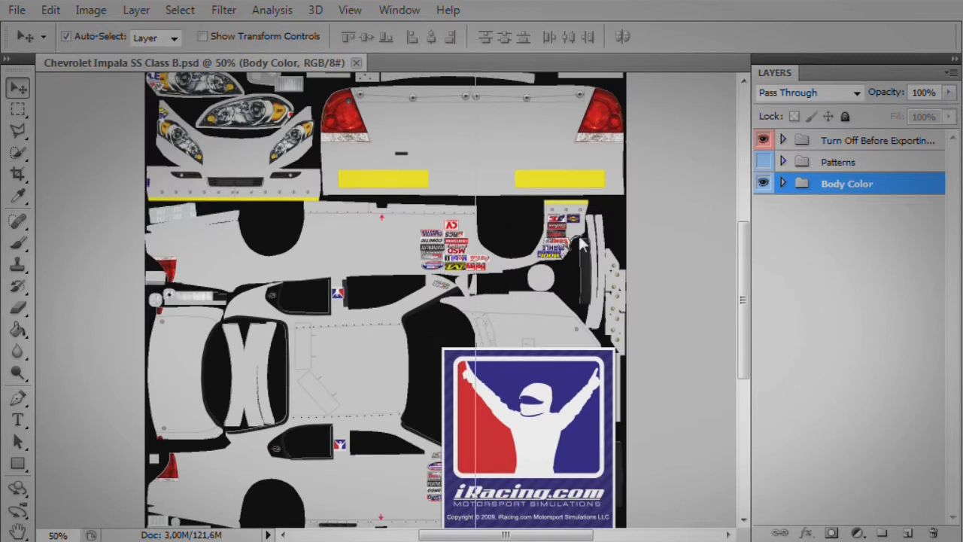
key("ctrl+minus")
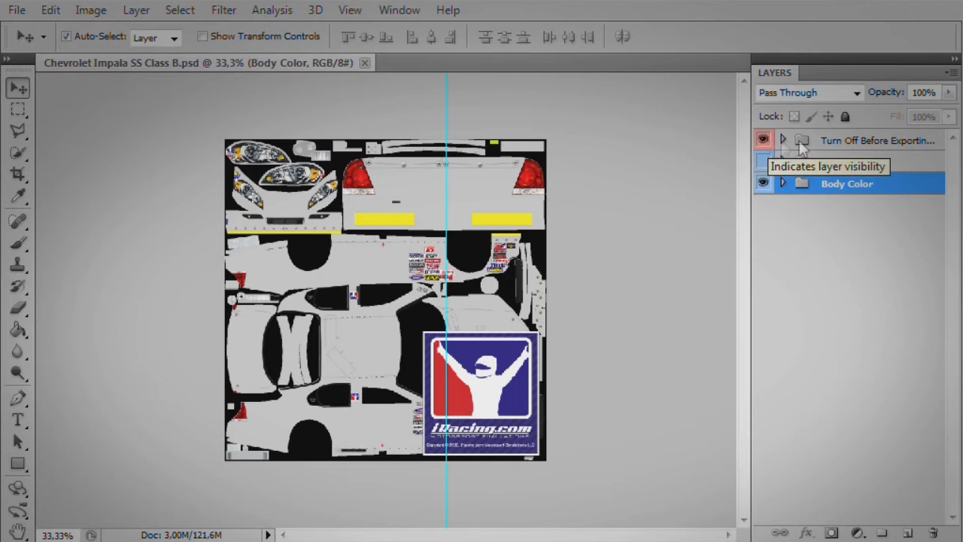
Select the Turn Off Before Exporting TGA layer group and expand it.
left_click(835, 140)
left_click(831, 160)
left_click(832, 141)
left_click(784, 140)
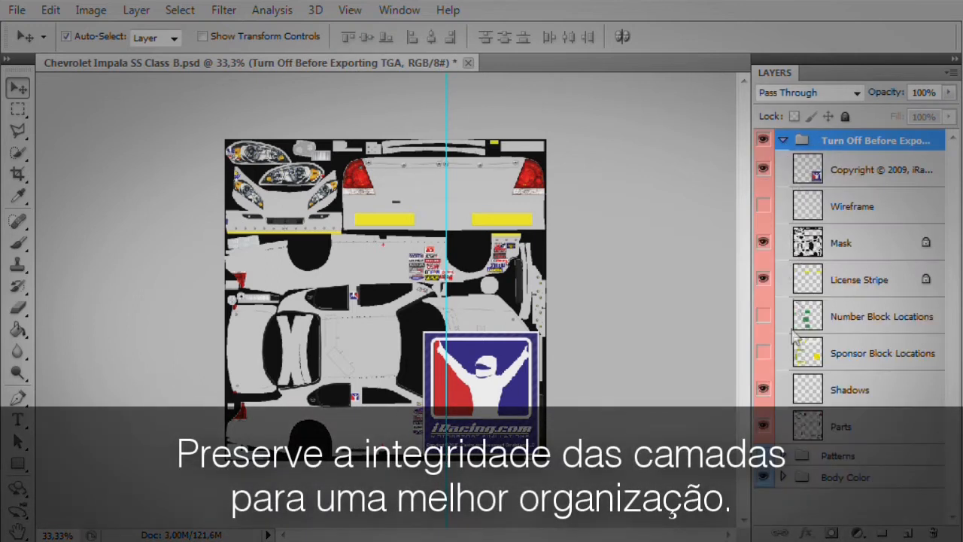
Preview the Number Block Locations and Sponsor Block Locations layers one at a time, hiding each again.
left_click(764, 316)
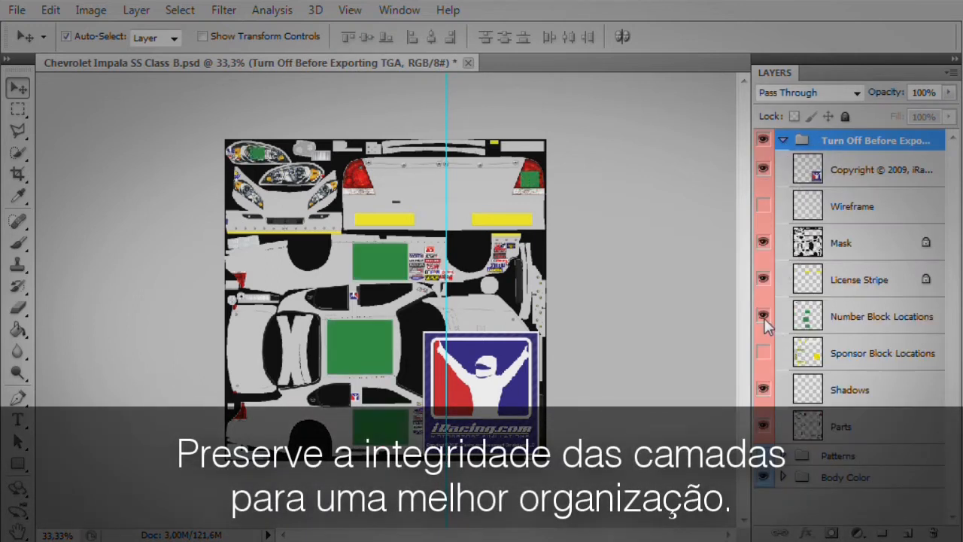
left_click(764, 316)
left_click(764, 354)
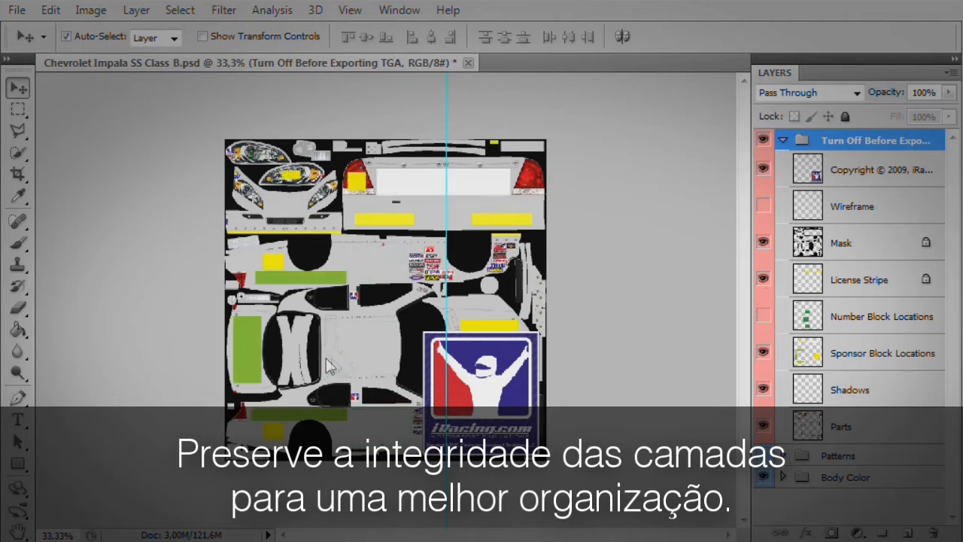
left_click(764, 354)
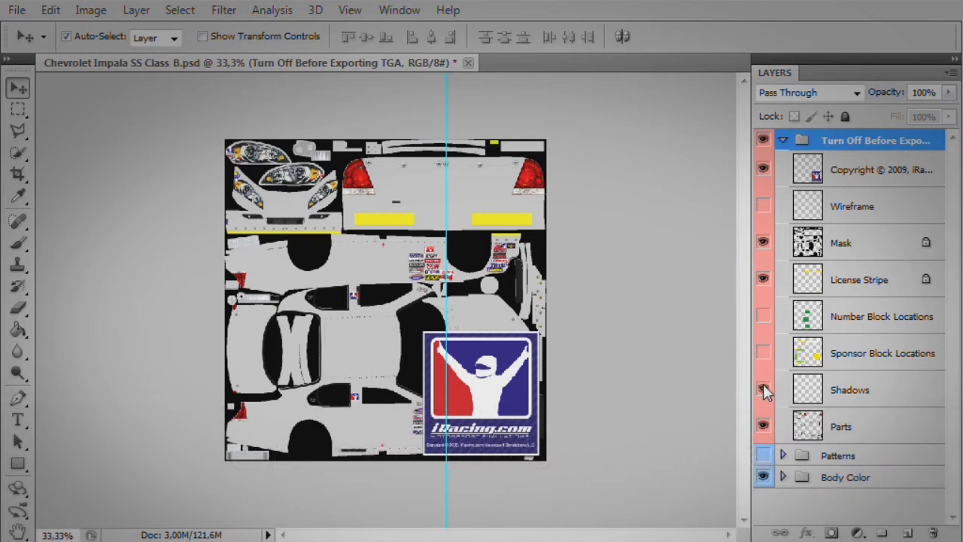
Toggle the Mask layer's visibility to compare the template with and without it, leaving it shown.
left_click(763, 244)
left_click(763, 243)
left_click(762, 243)
left_click(763, 243)
Show the Wireframe layer, select it and invert its colours.
left_click(764, 207)
left_click(763, 206)
key("ctrl+plus")
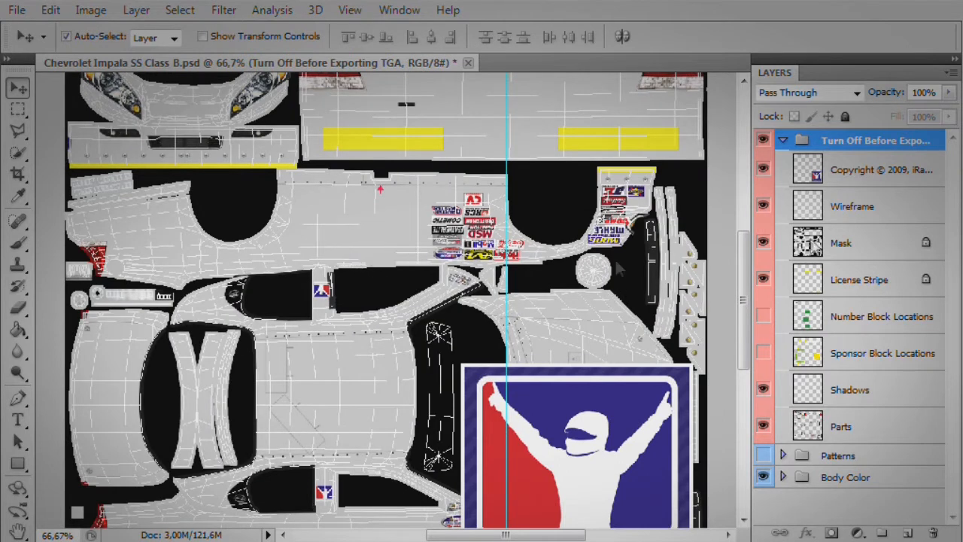
left_click(839, 213)
key("ctrl+plus")
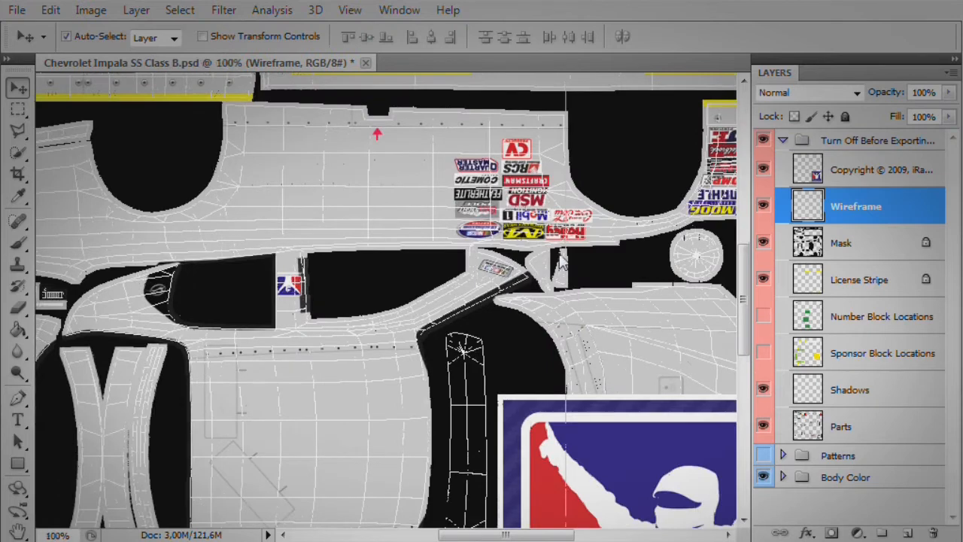
key("ctrl+i")
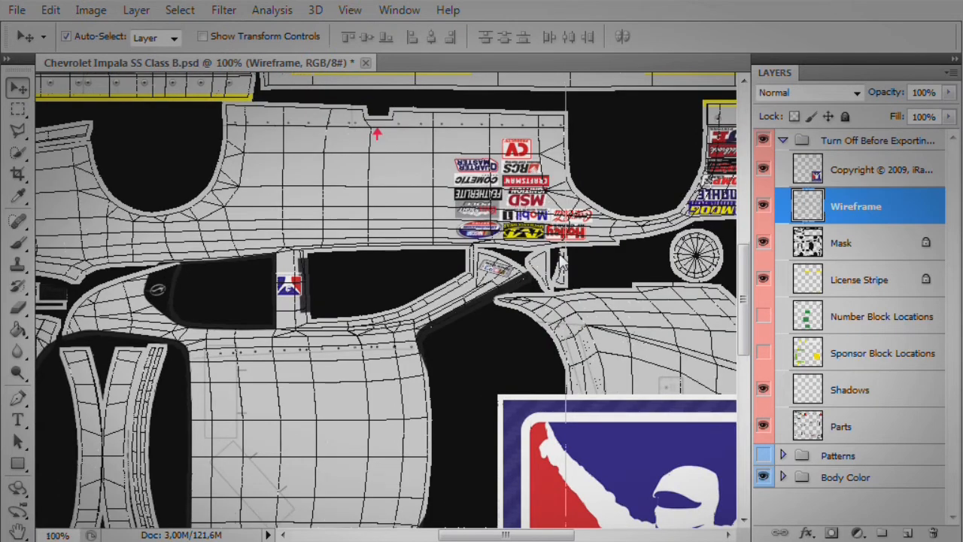
Hide the Wireframe layer and the iRacing copyright layer so the whole car template is unobstructed.
left_click_drag(435, 344, 462, 179)
left_click_drag(222, 389, 331, 364)
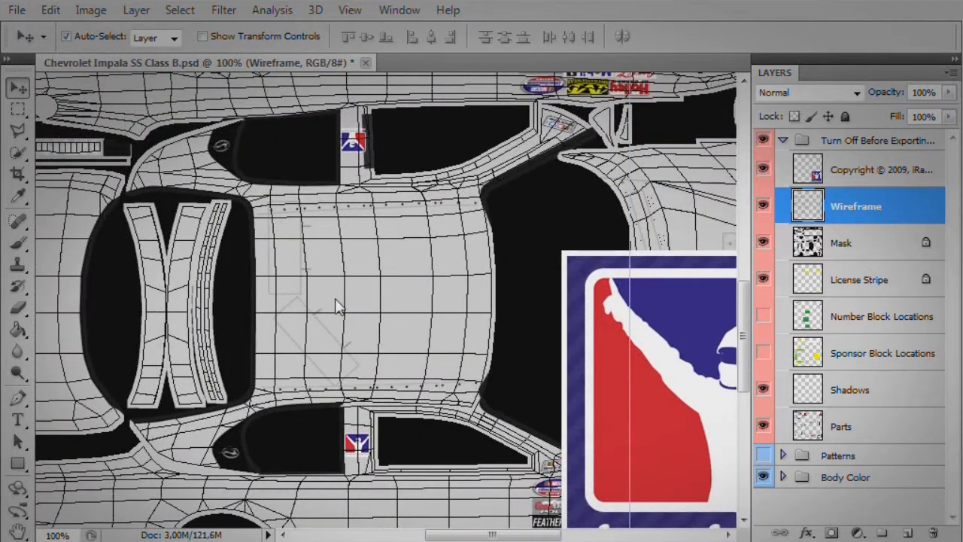
key("ctrl+minus")
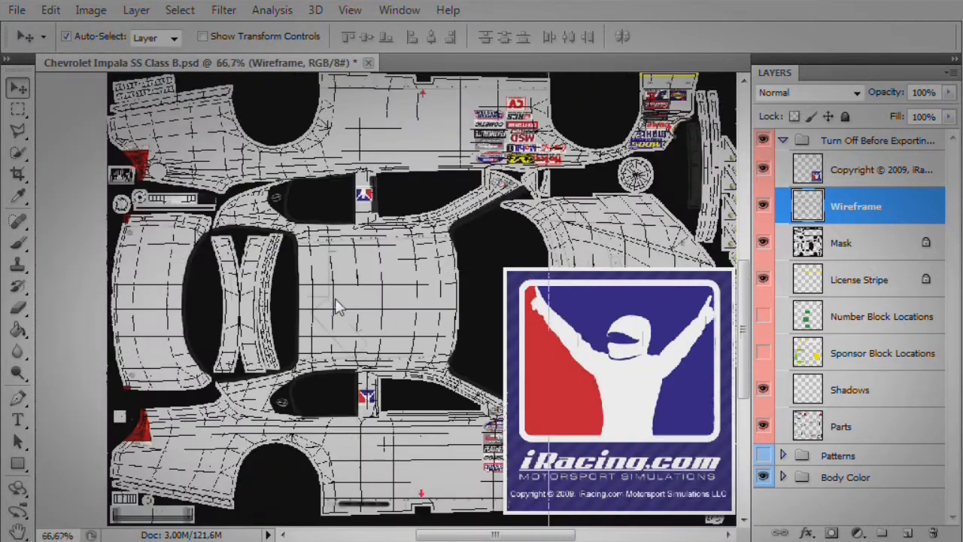
left_click(764, 205)
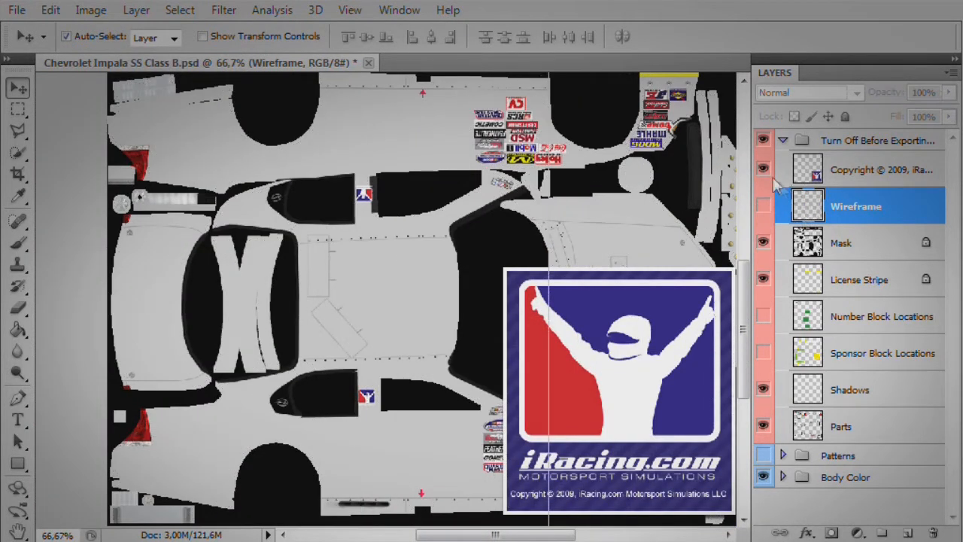
left_click(810, 180)
left_click(764, 170)
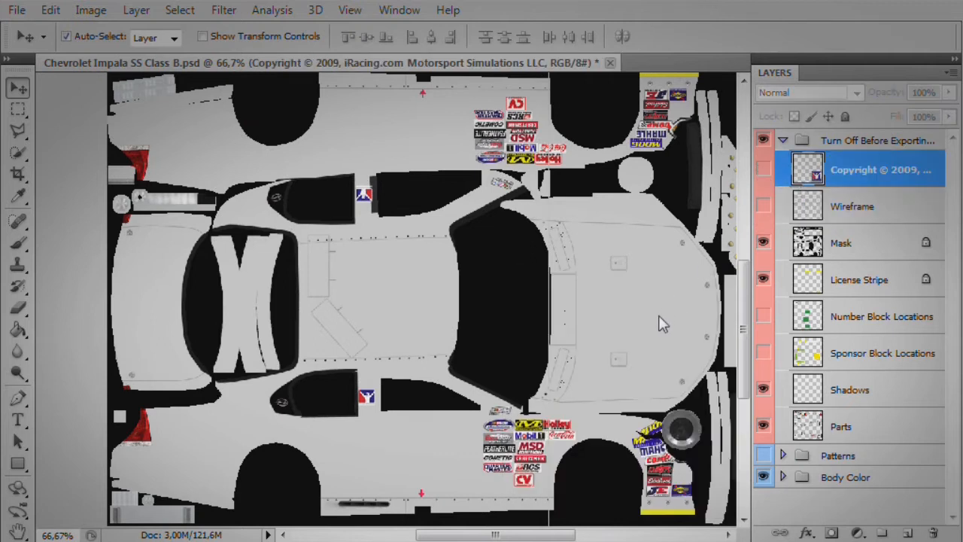
left_click_drag(638, 353, 618, 356)
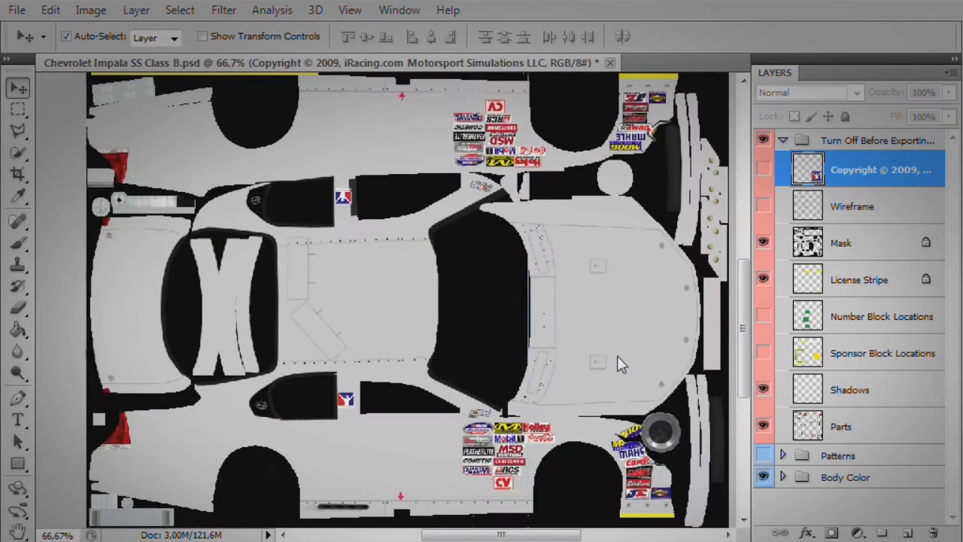
Show the Patterns layer group and expand it to reach its pattern layers.
left_click(766, 455)
left_click(783, 455)
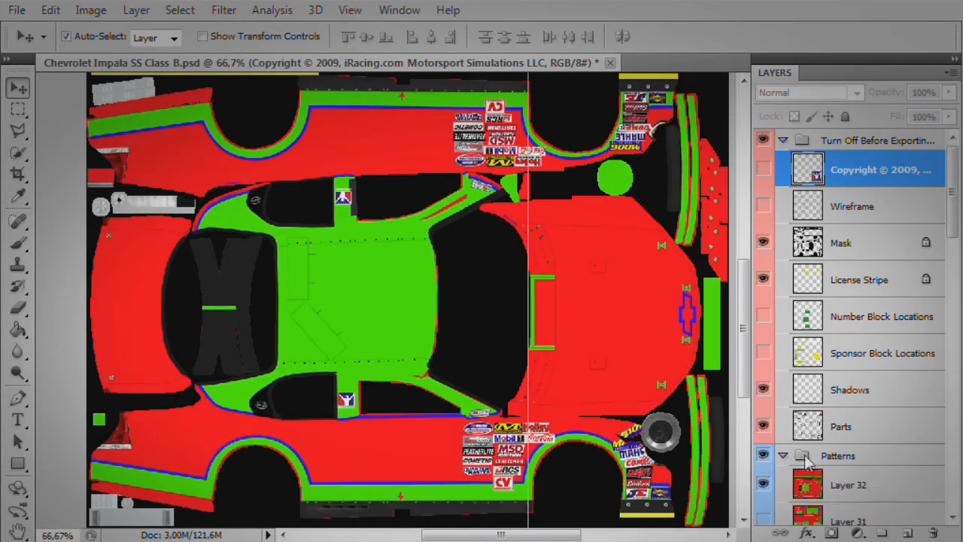
scroll(820, 452, "down", 2)
scroll(837, 440, "down", 1)
Hide Layer 32 and preview the patterns on Layers 31, 30 and 29 one at a time.
left_click(763, 355)
left_click(764, 391)
left_click(764, 392)
left_click(764, 428)
left_click(763, 428)
left_click(763, 465)
left_click_drag(595, 416, 590, 394)
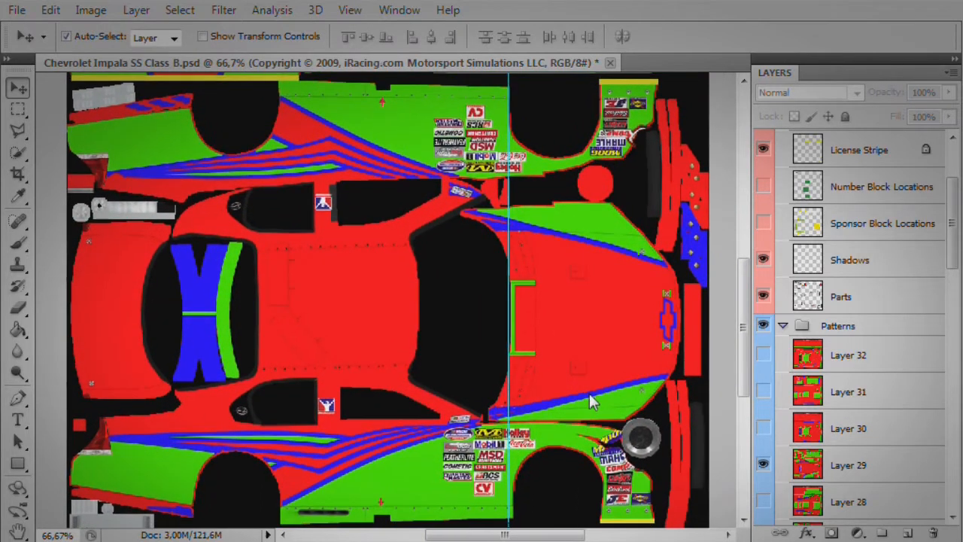
left_click(763, 464)
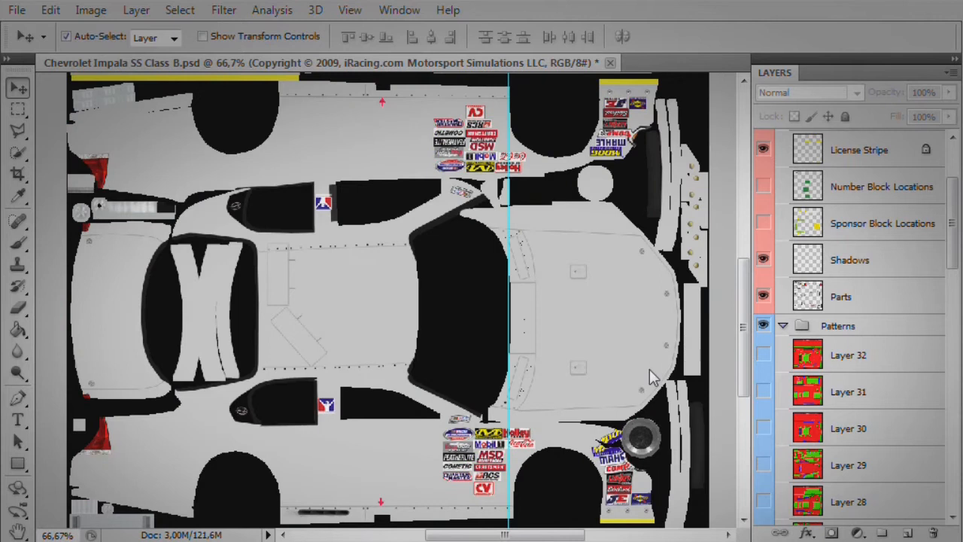
Show the Layer 32 pattern and collapse the Patterns group.
left_click(761, 357)
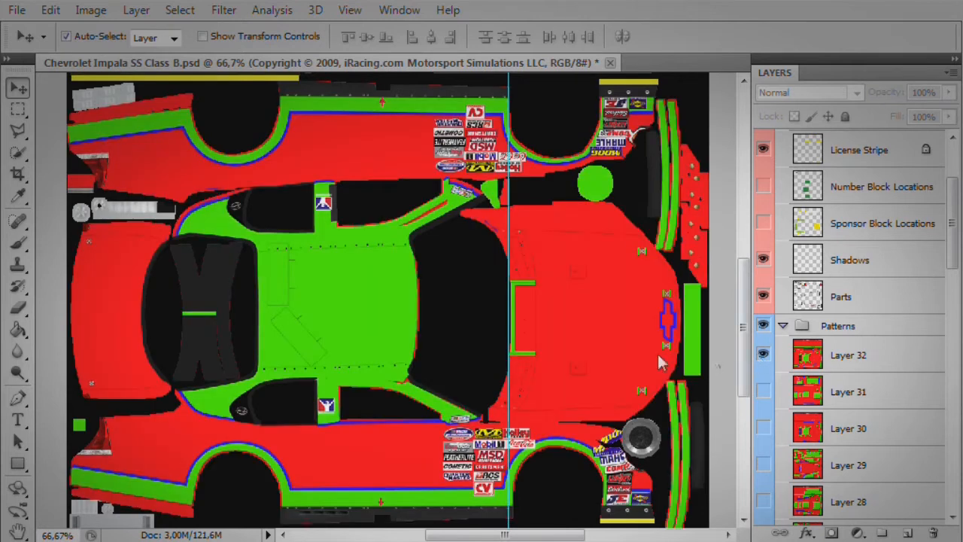
key("ctrl+minus")
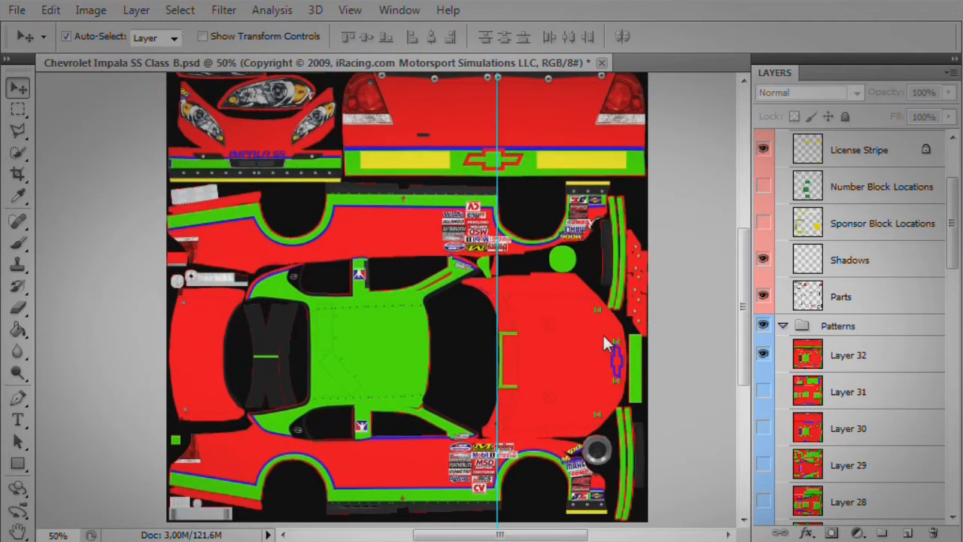
left_click(782, 326)
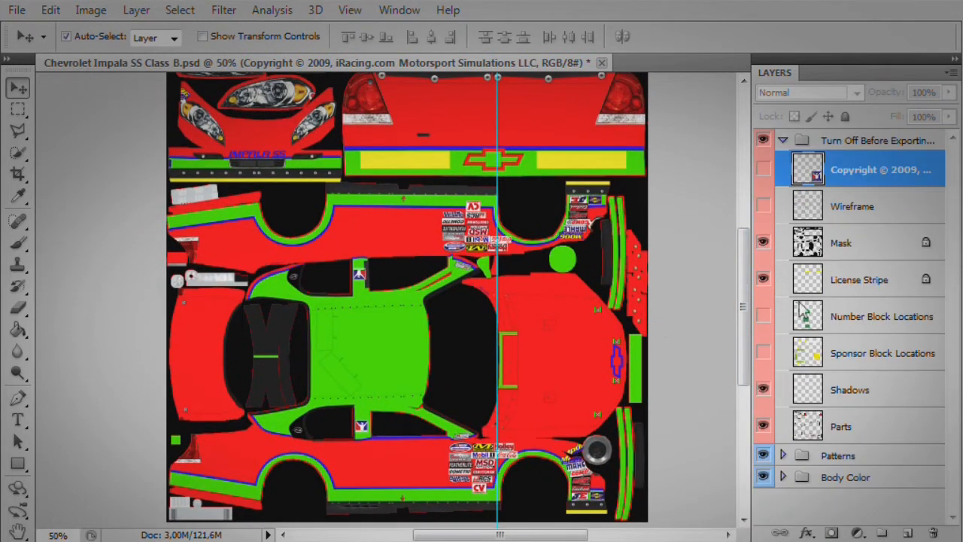
Select the Turn Off Before Exporting TGA group and toggle its visibility to compare the paint with and without it, leaving it shown.
left_click(809, 209)
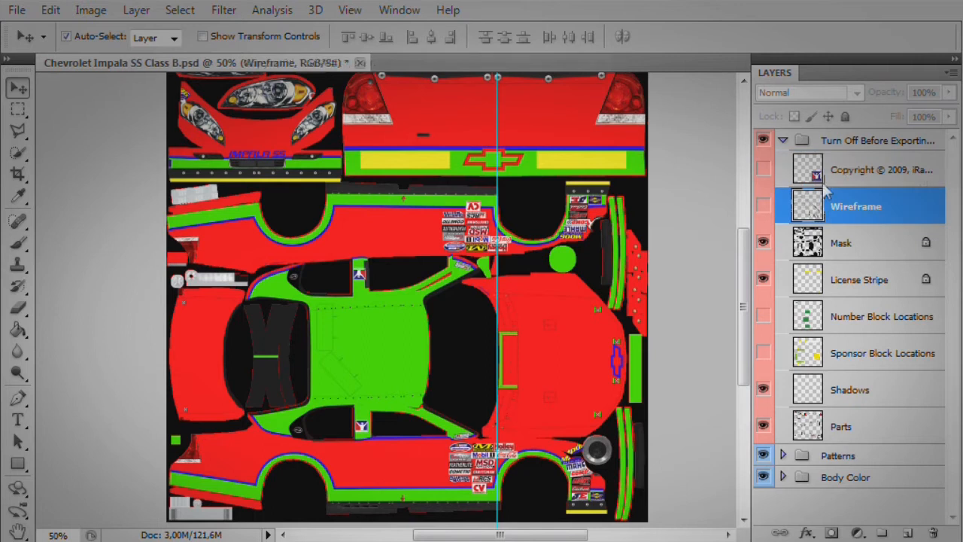
left_click(855, 148)
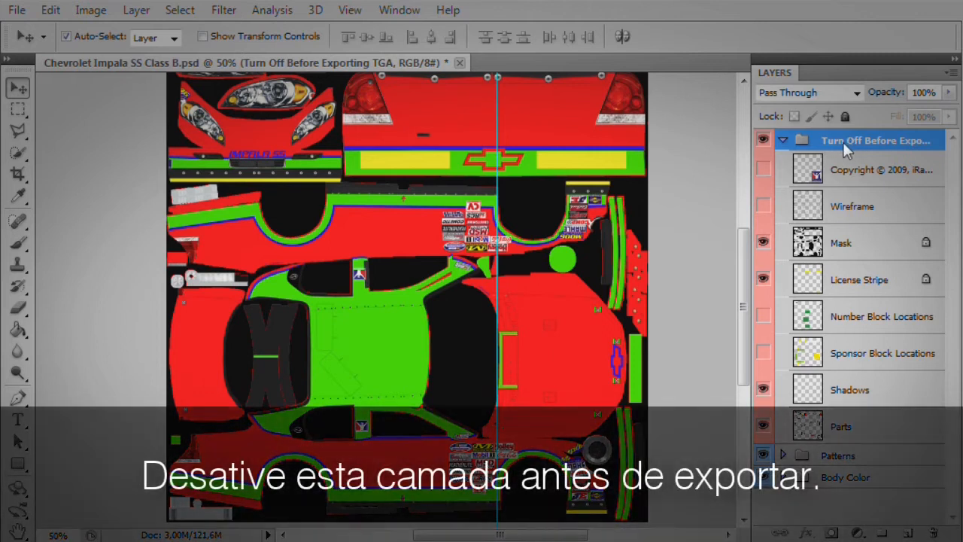
left_click(763, 140)
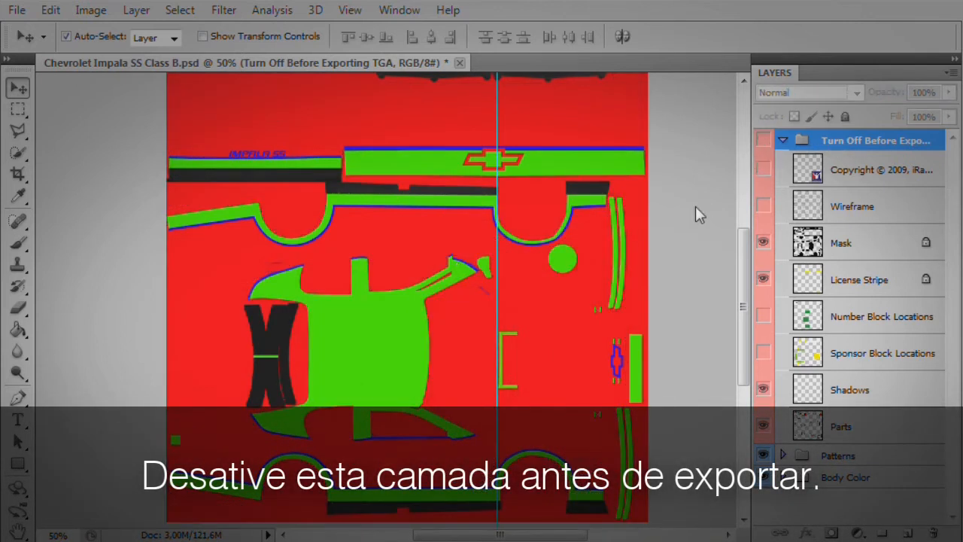
mouse_move(631, 282)
left_mouse_down()
mouse_move(585, 248)
mouse_move(631, 316)
mouse_move(611, 339)
mouse_move(630, 299)
left_mouse_up()
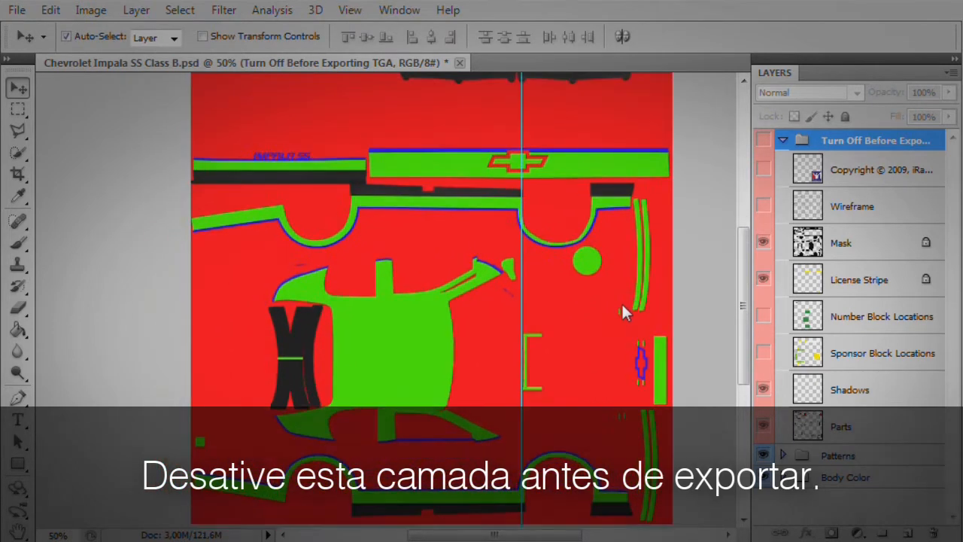
left_click(763, 139)
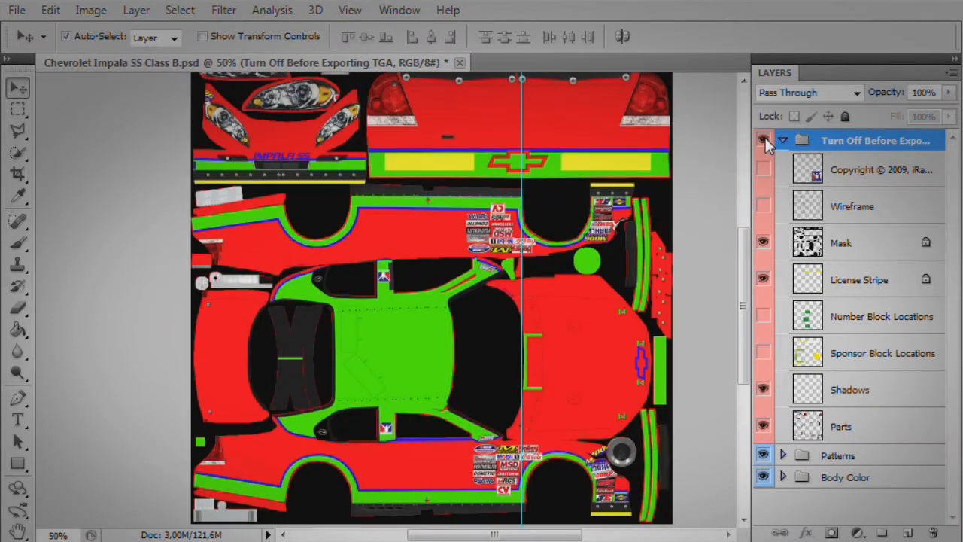
left_click(766, 140)
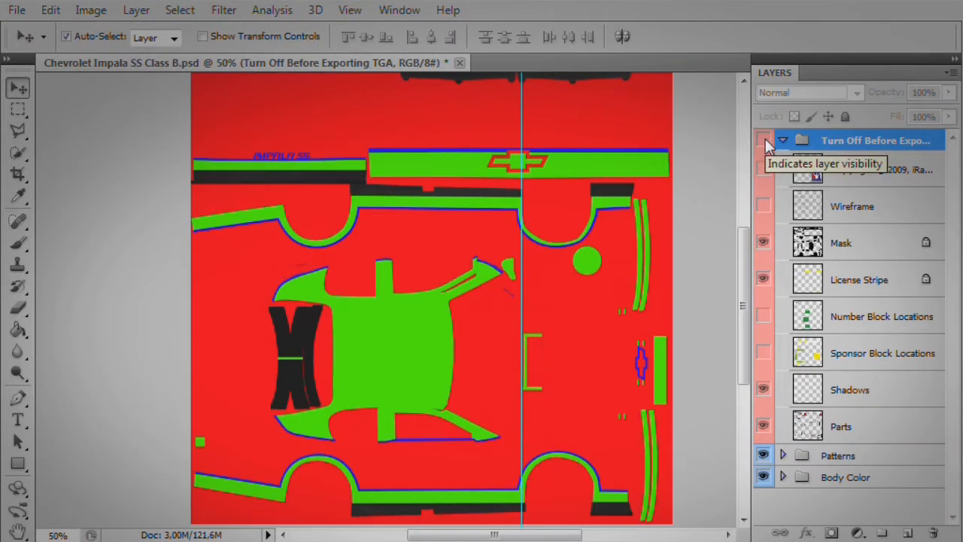
left_click(767, 139)
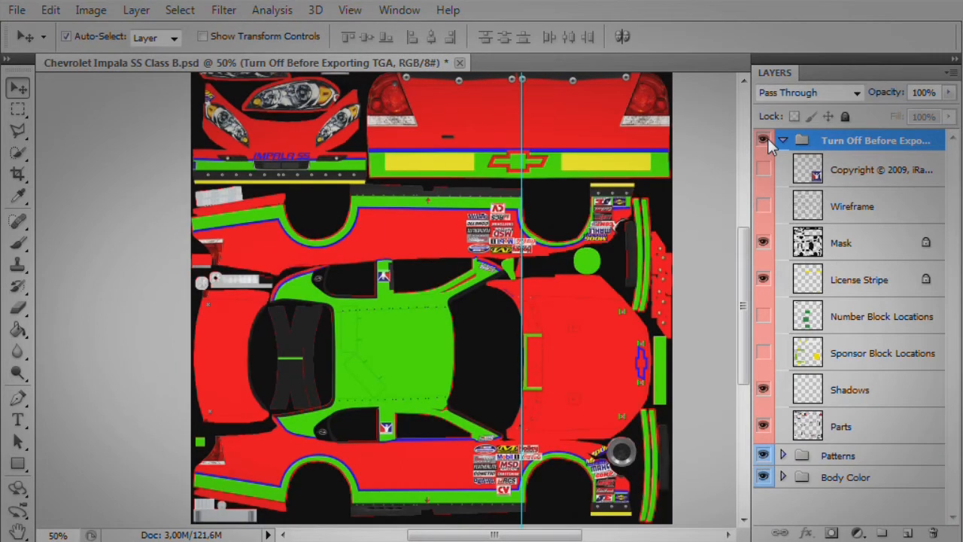
left_click_drag(644, 160, 651, 192)
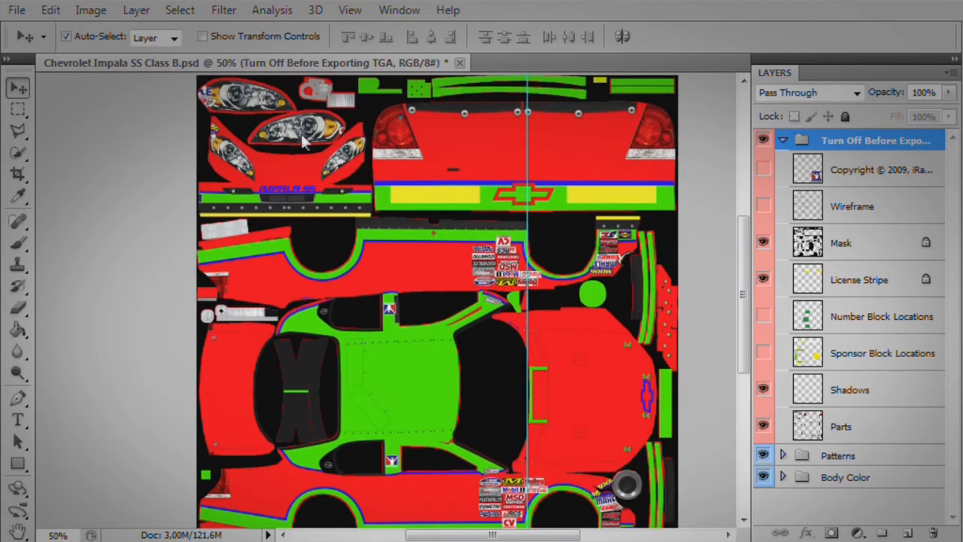
left_click_drag(497, 406, 471, 372)
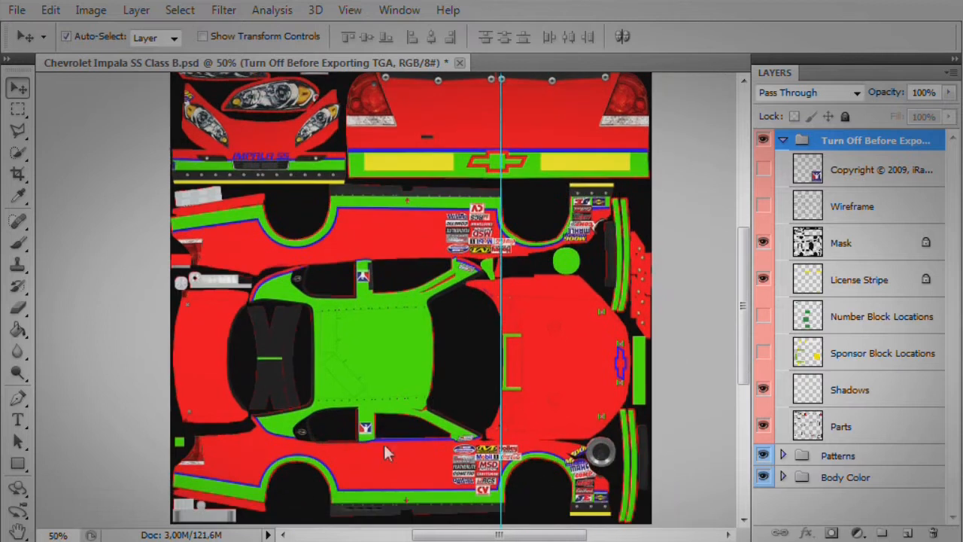
left_click_drag(569, 376, 573, 387)
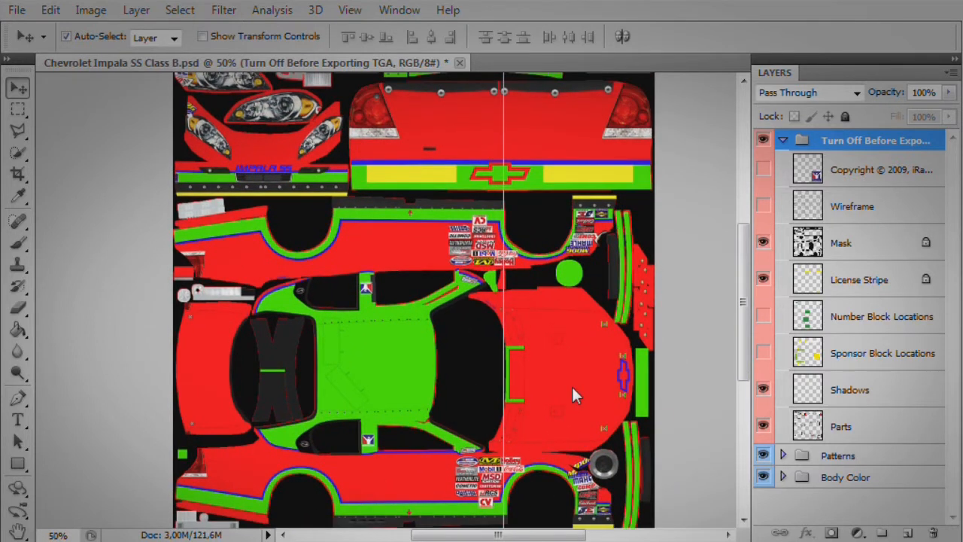
Hide the Turn Off Before Exporting TGA group and select the Layer 32 pattern.
left_click(762, 140)
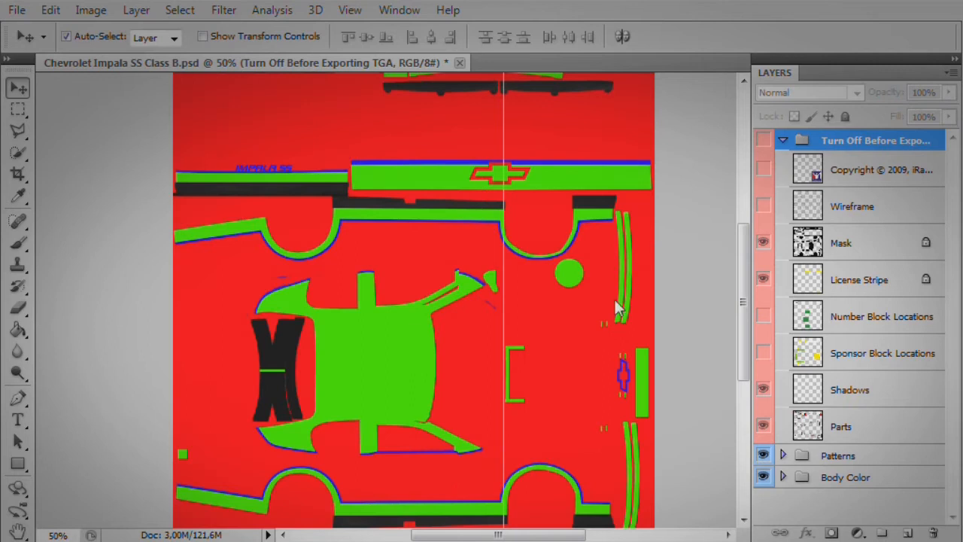
mouse_move(595, 374)
left_mouse_down()
mouse_move(602, 336)
mouse_move(587, 375)
left_mouse_up()
left_click(596, 319)
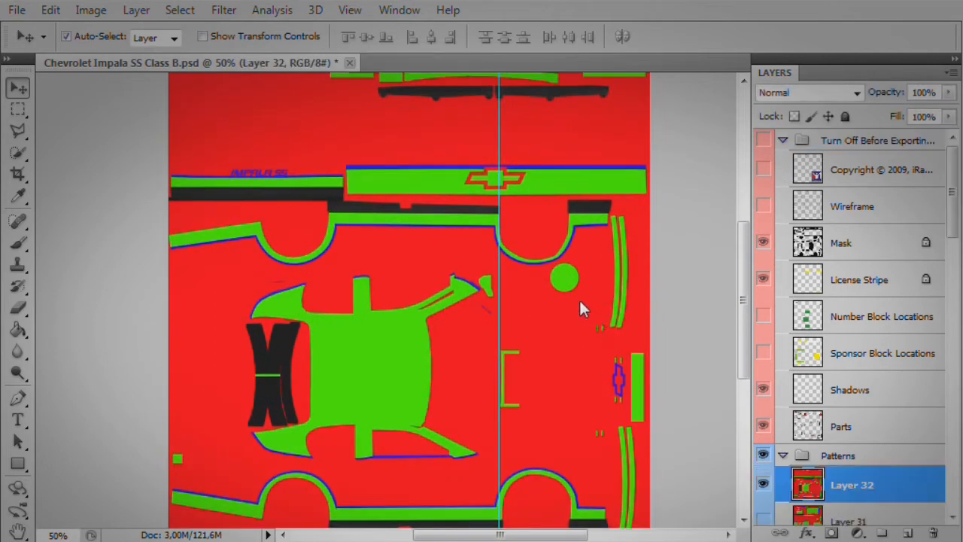
Start saving the car paint as a separate file in Targa format.
left_click(18, 11)
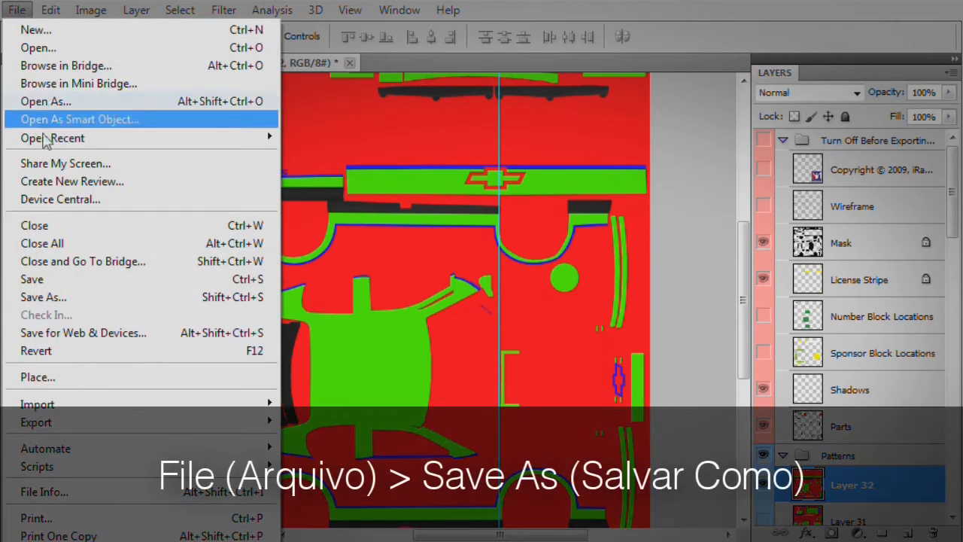
left_click(59, 297)
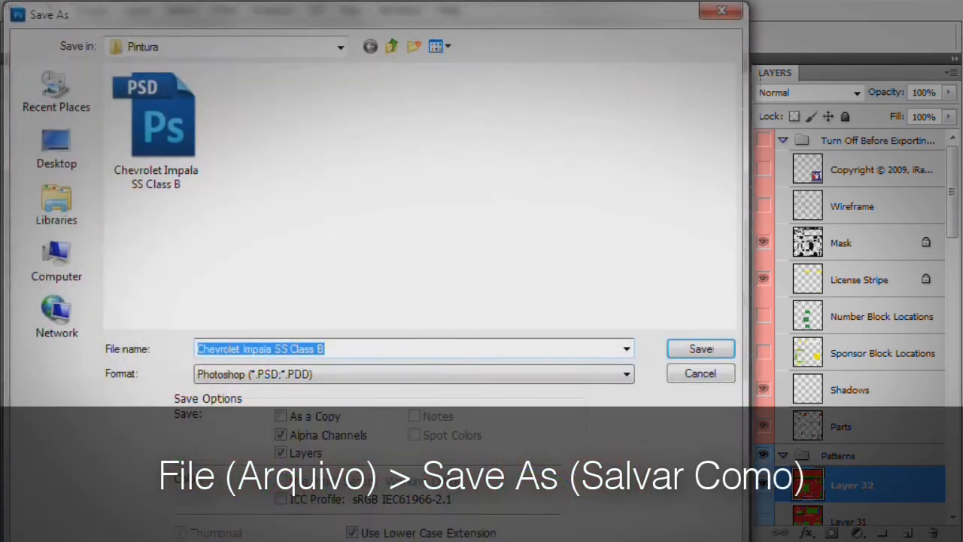
left_click_drag(306, 12, 306, 0)
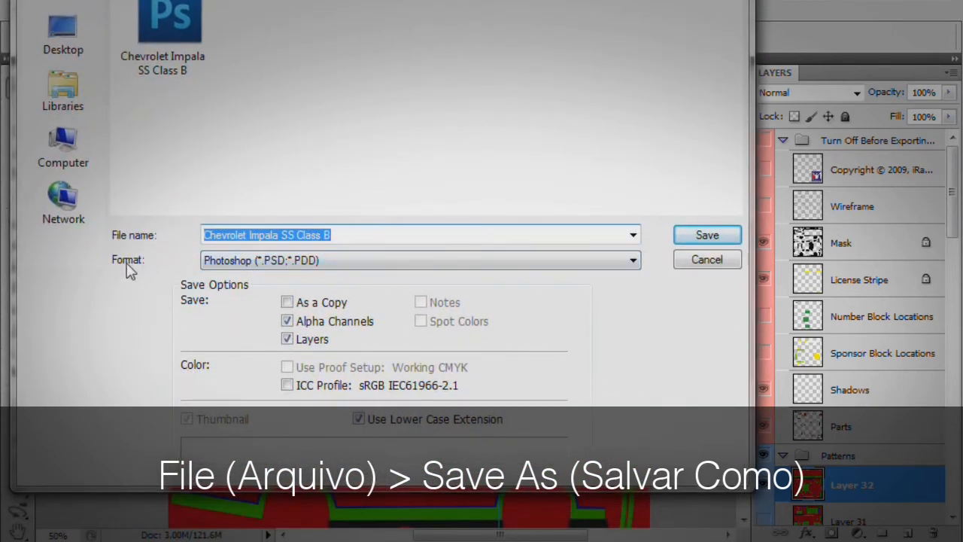
left_click(260, 263)
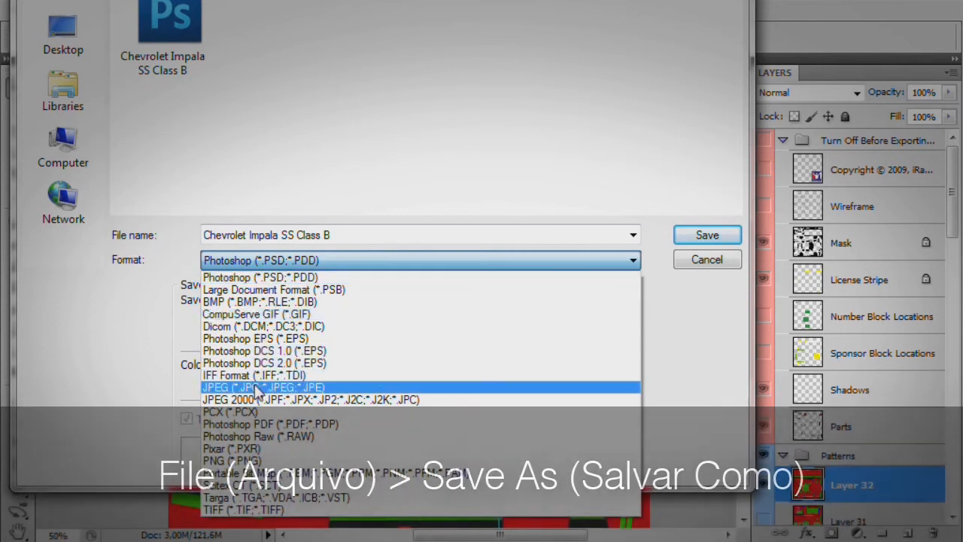
left_click(258, 504)
left_click(320, 237)
left_click(328, 238)
left_click_drag(329, 238, 190, 240)
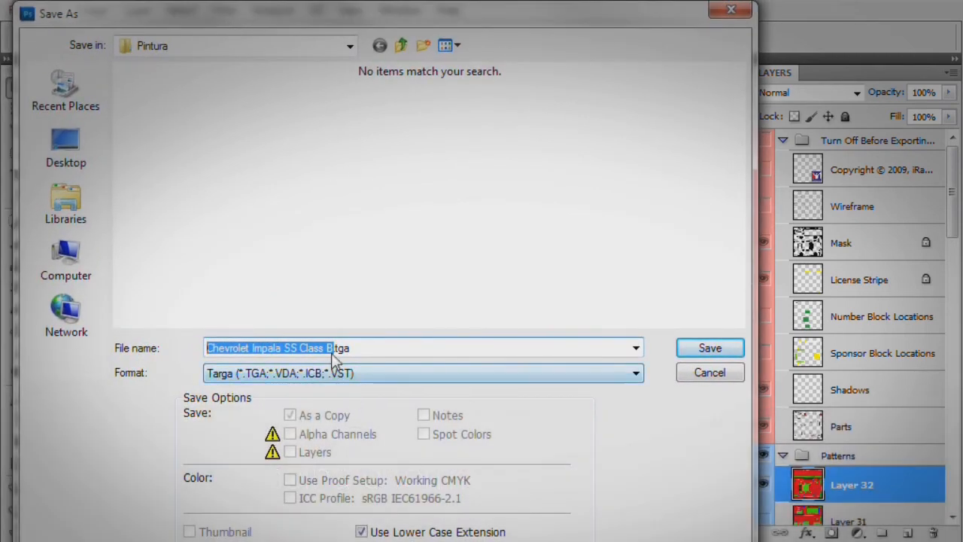
left_click(334, 350)
left_click_drag(332, 349, 197, 353)
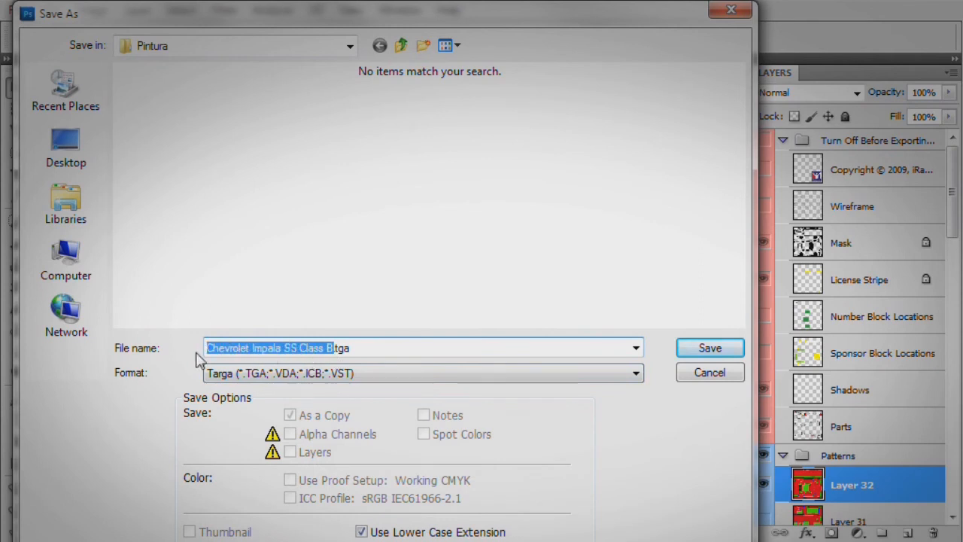
type("000000")
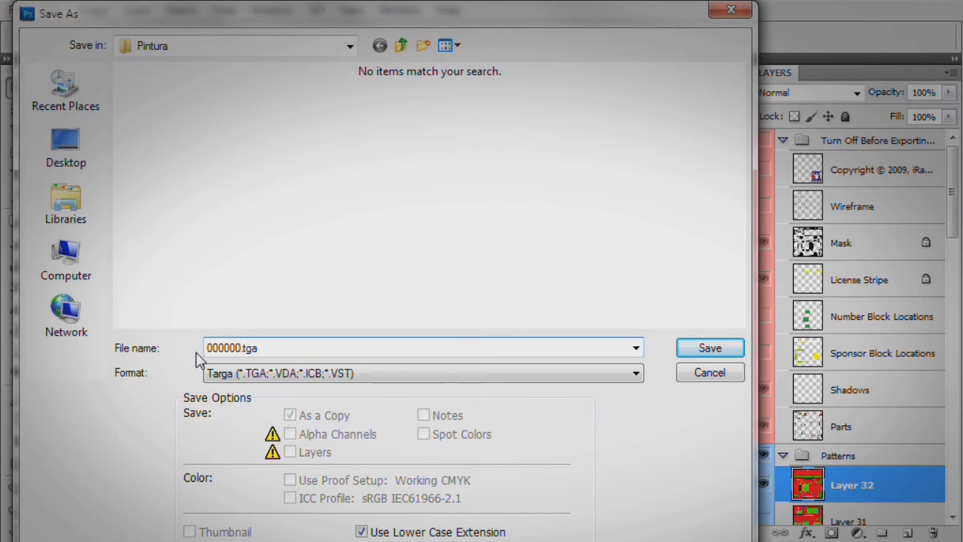
Name the Targa file PinturaExemplo and save it in the Pintura folder.
key("shift+Home")
key("Right")
key("Right")
key("shift+Home")
type("PinturaExemplo")
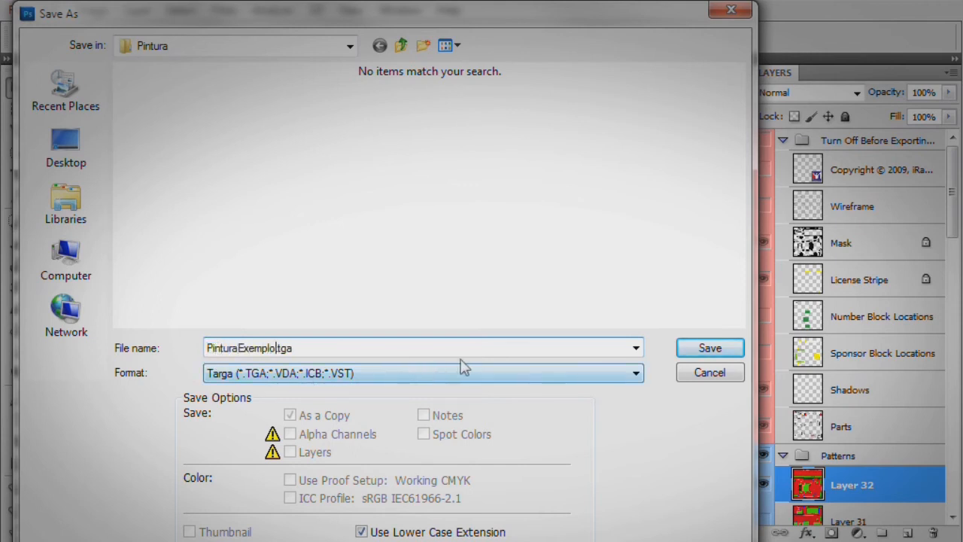
left_click(701, 352)
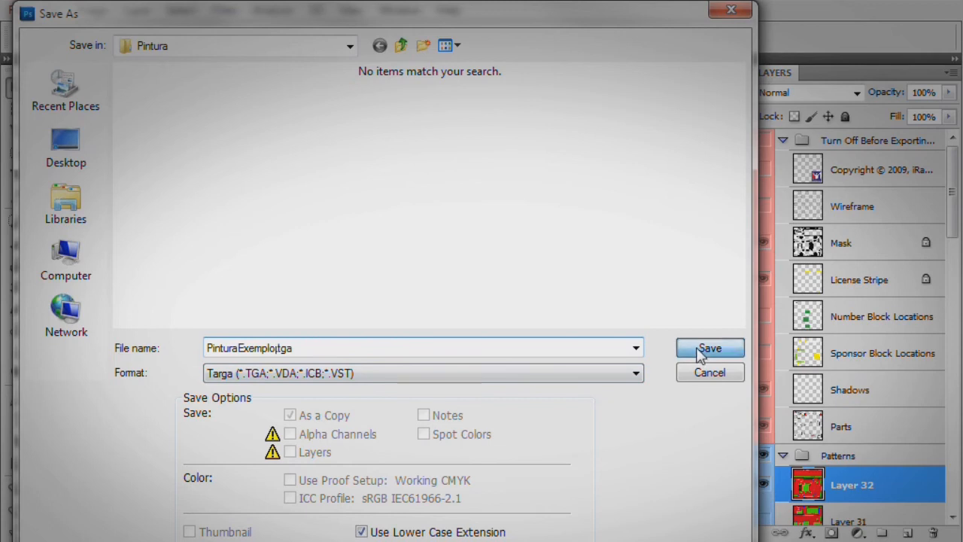
Set the Targa options to 24 bits/pixel with RLE compression and complete the export.
left_click_drag(154, 165, 250, 191)
left_click(200, 238)
left_click(202, 255)
left_click(203, 274)
left_click(200, 256)
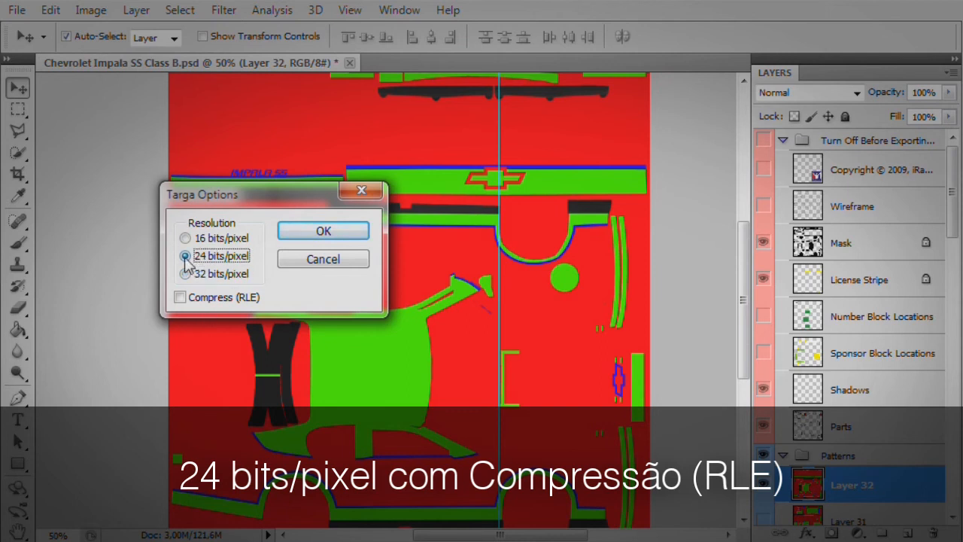
left_click(194, 299)
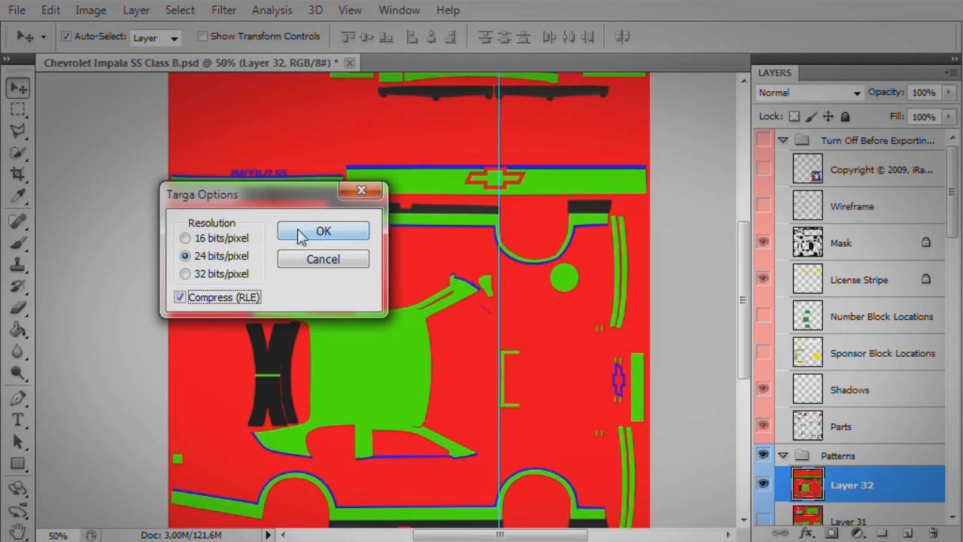
left_click(191, 258)
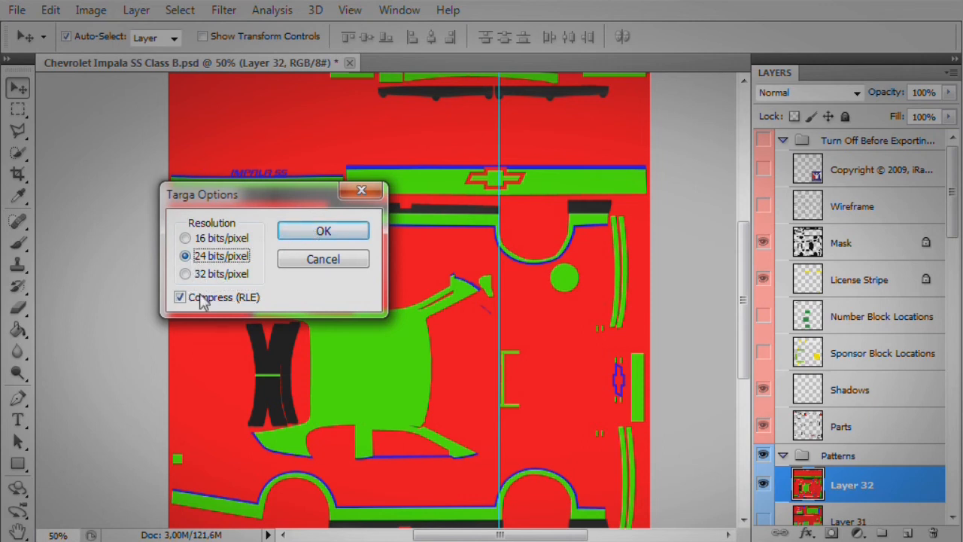
left_click(312, 236)
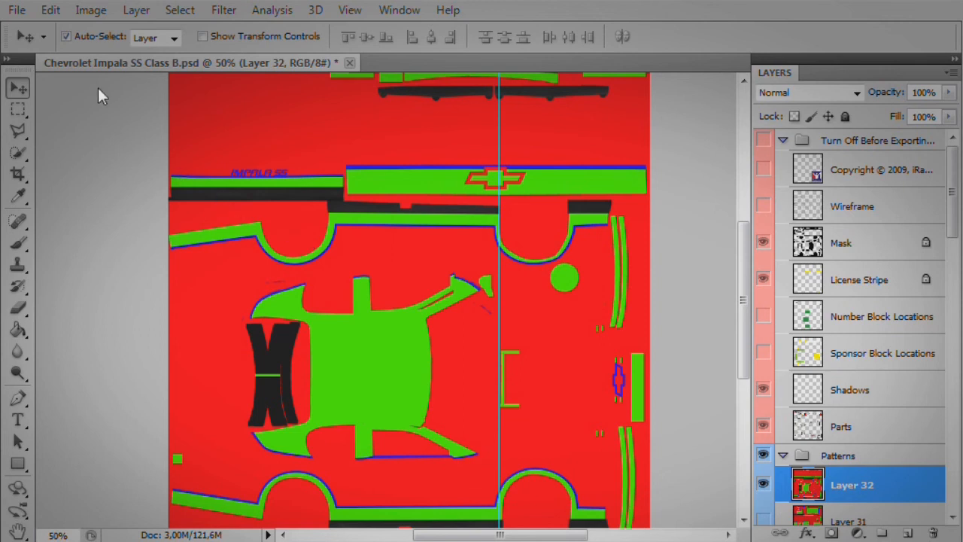
Find the exported PinturaExemplo Targa file in the Pintura folder and check its preview.
key("ctrl+o")
left_click(262, 149)
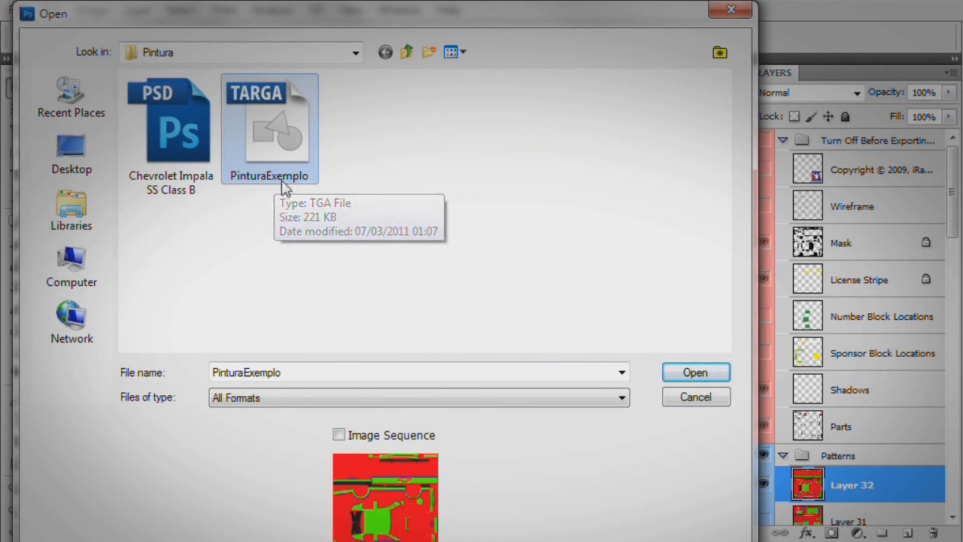
double_click(284, 186)
left_click_drag(463, 264, 462, 294)
left_click_drag(454, 335, 447, 289)
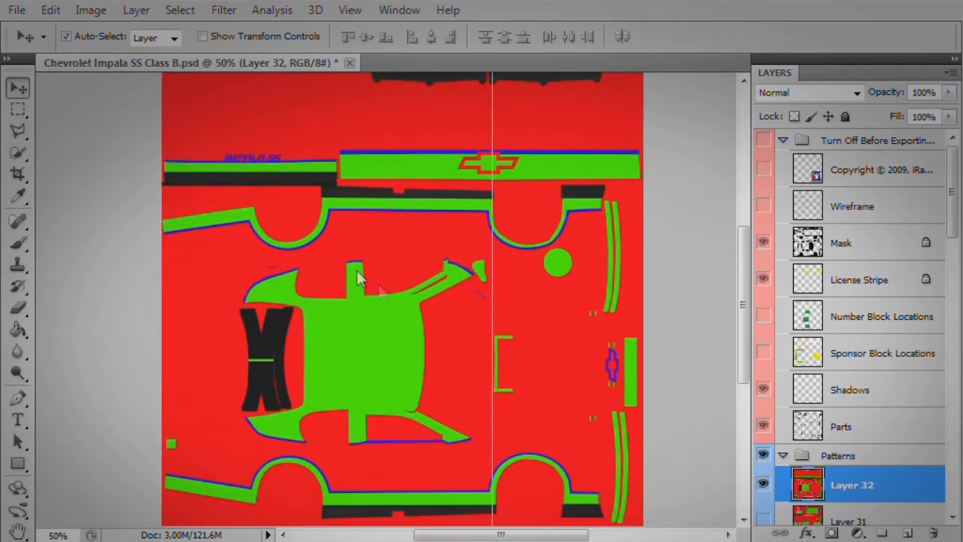